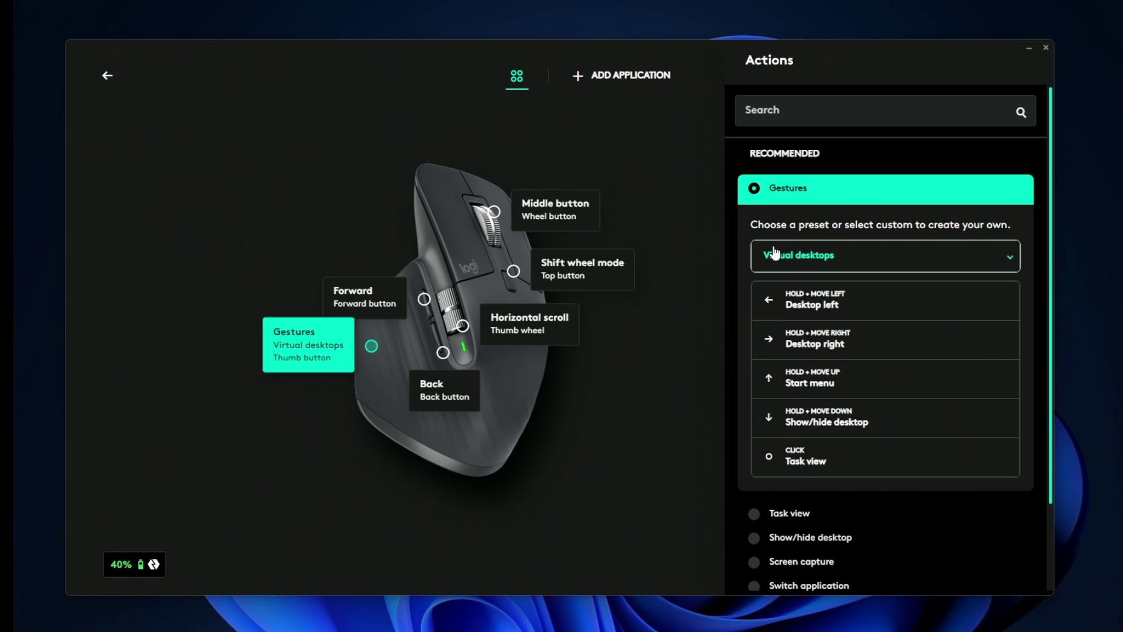
- Browse the thumb-button actions, including OTHER ACTIONS, leaving the Virtual desktops mapping unchanged
scroll(799, 275, "down", 1)
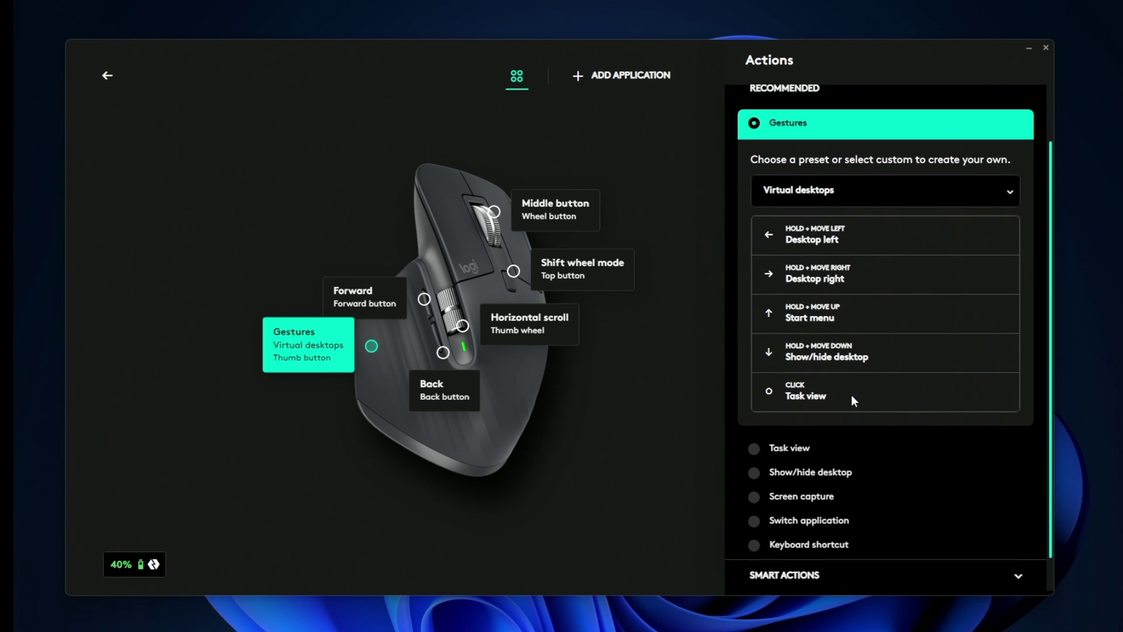
scroll(832, 392, "down", 1)
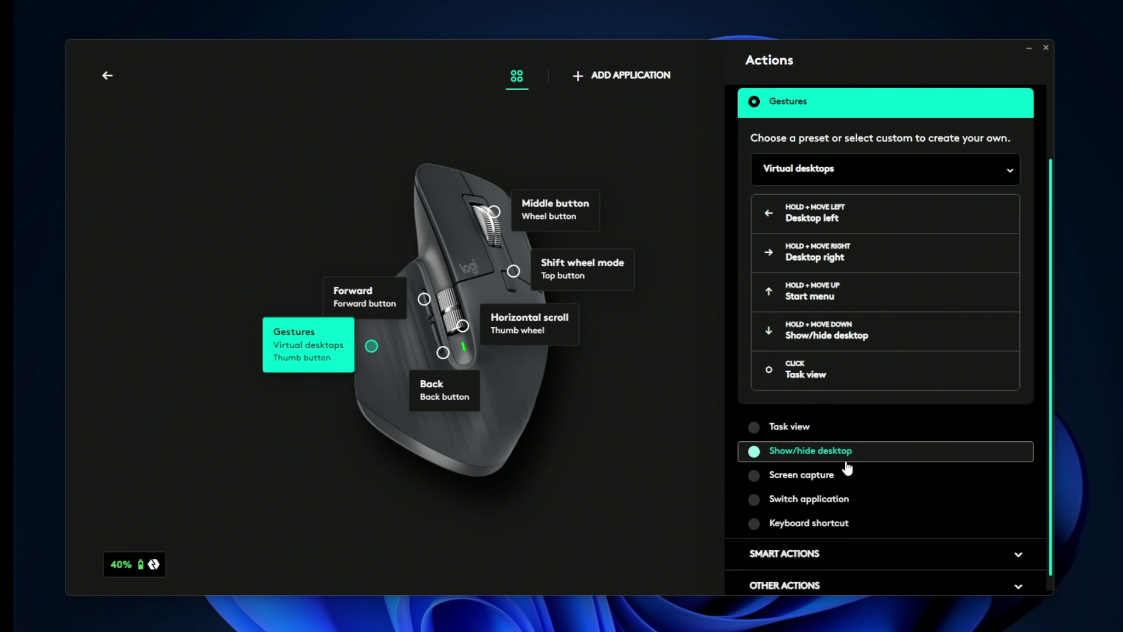
scroll(845, 465, "down", 1)
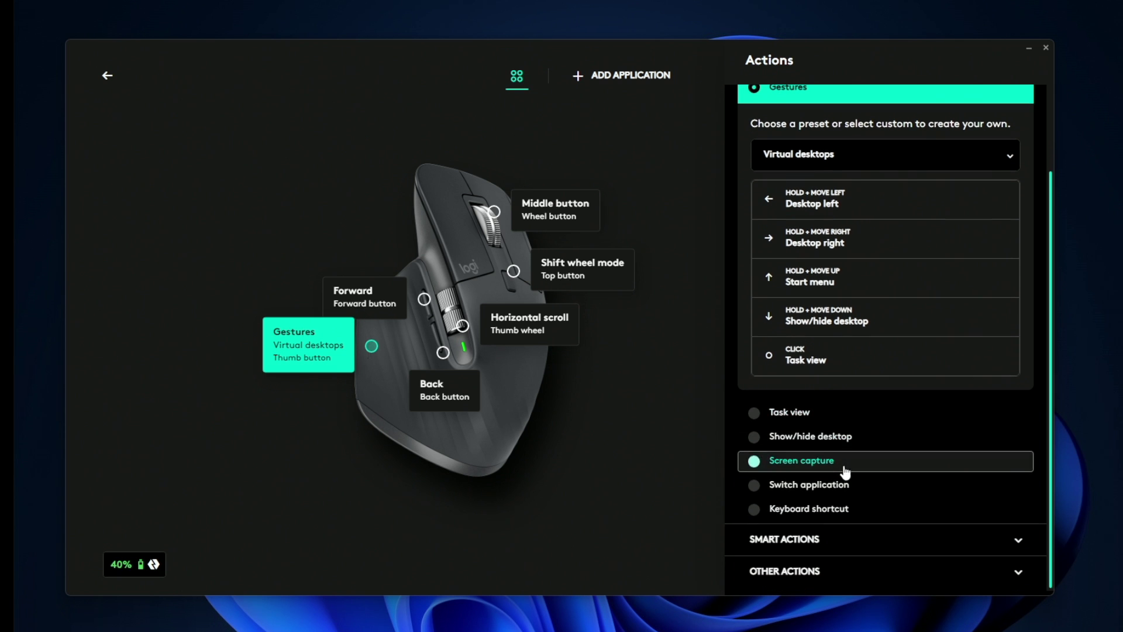
left_click(800, 571)
scroll(800, 562, "down", 6)
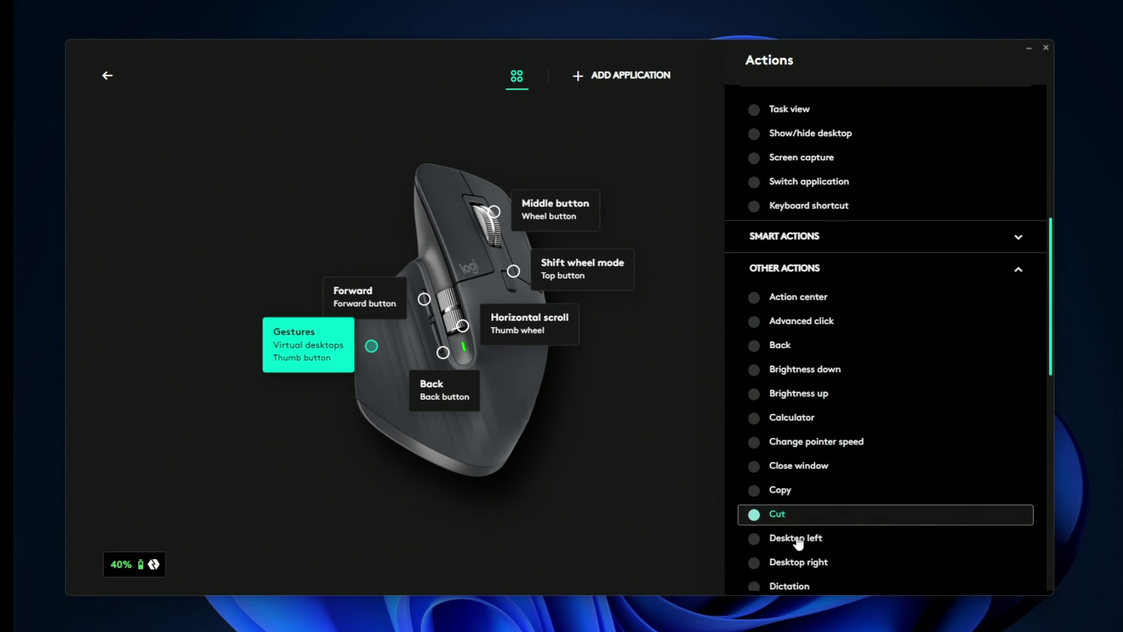
scroll(799, 543, "down", 6)
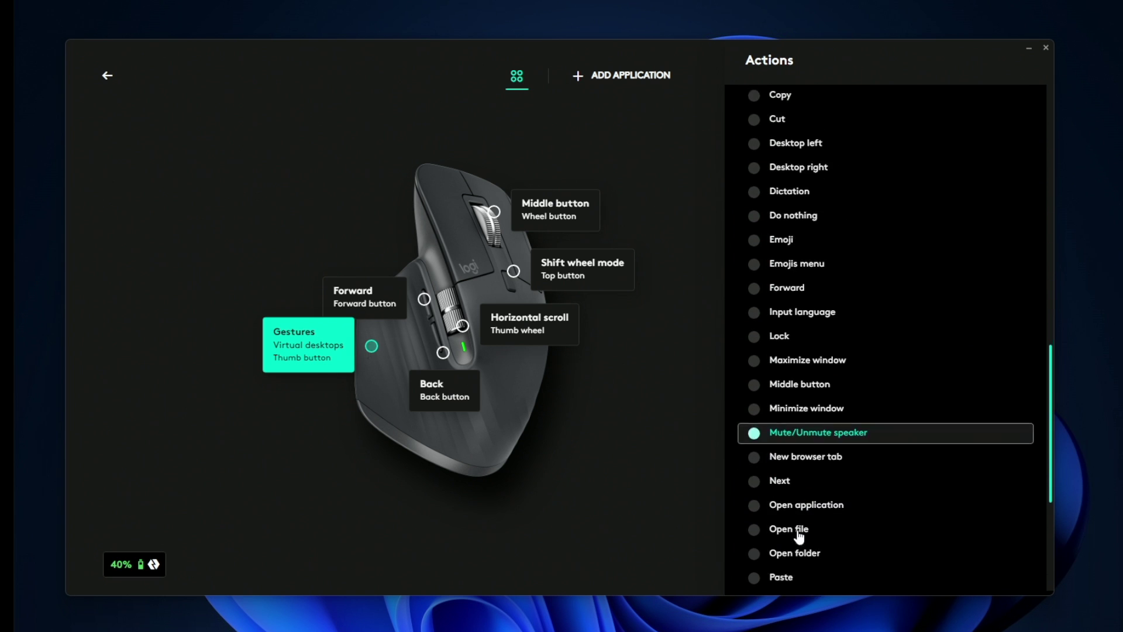
scroll(892, 531, "down", 4)
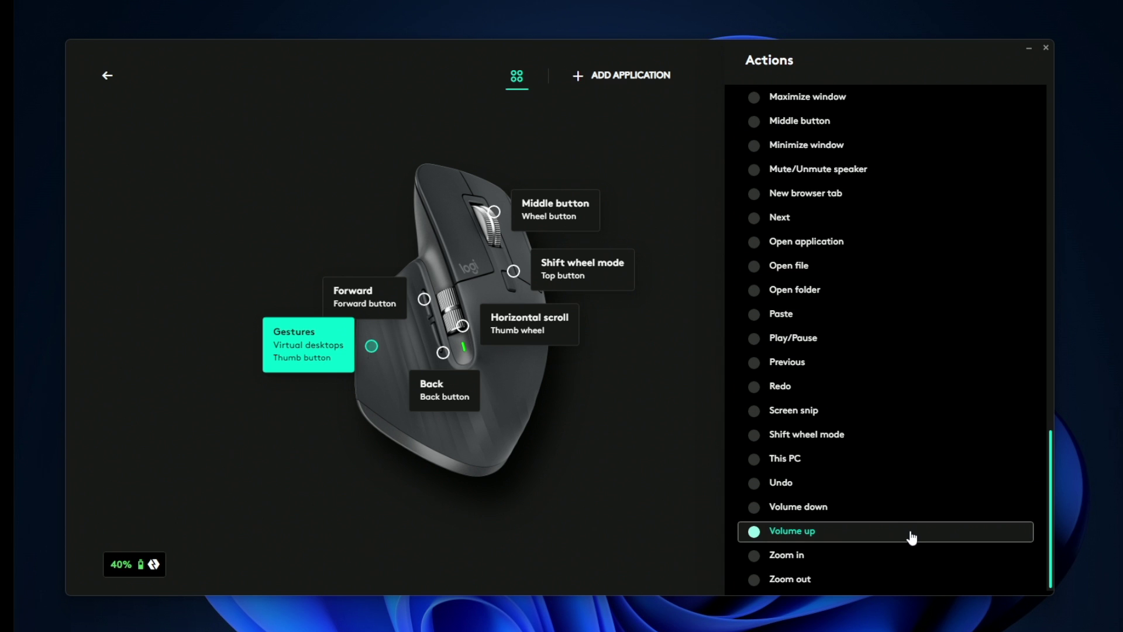
scroll(912, 537, "up", 12)
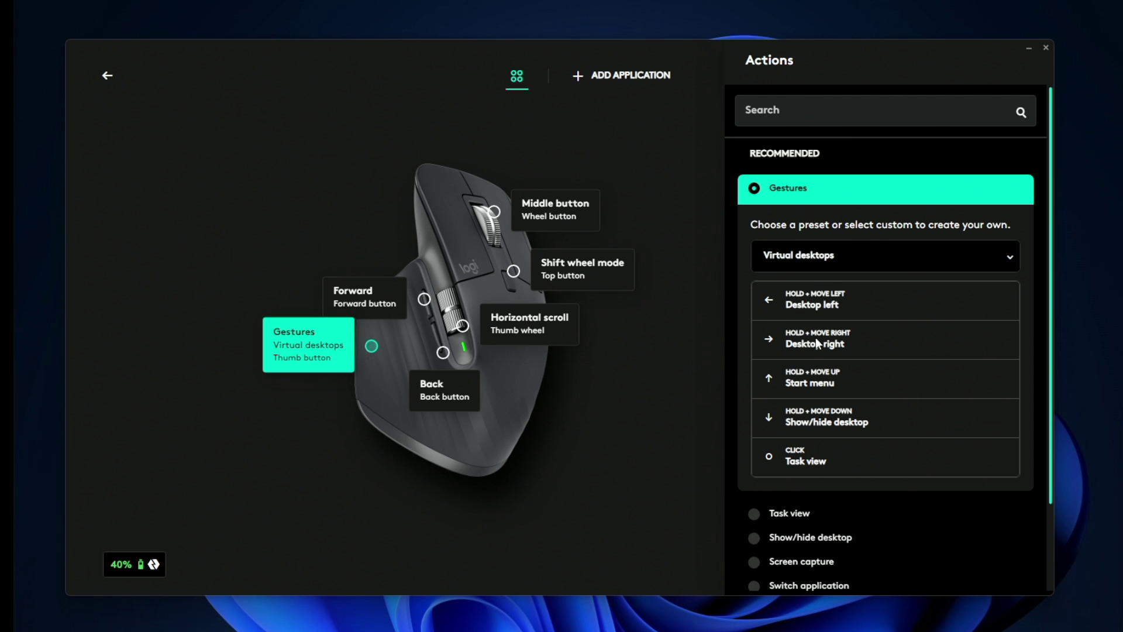
scroll(816, 341, "down", 2)
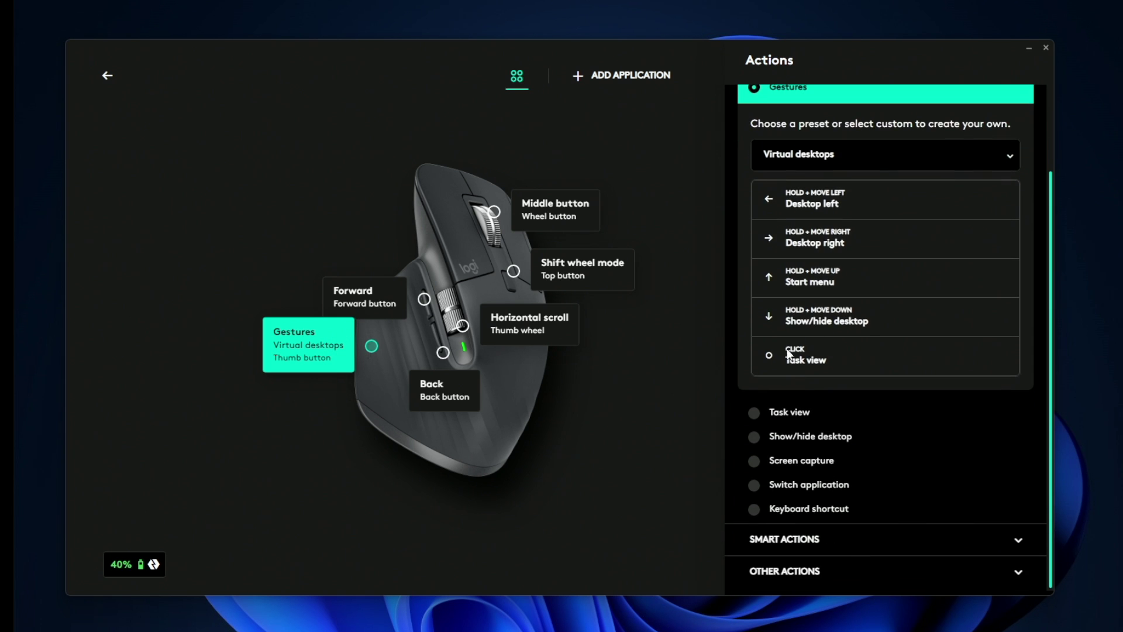
- Add a Google Chrome application profile, then switch between the Chrome and global profiles
left_click(305, 198)
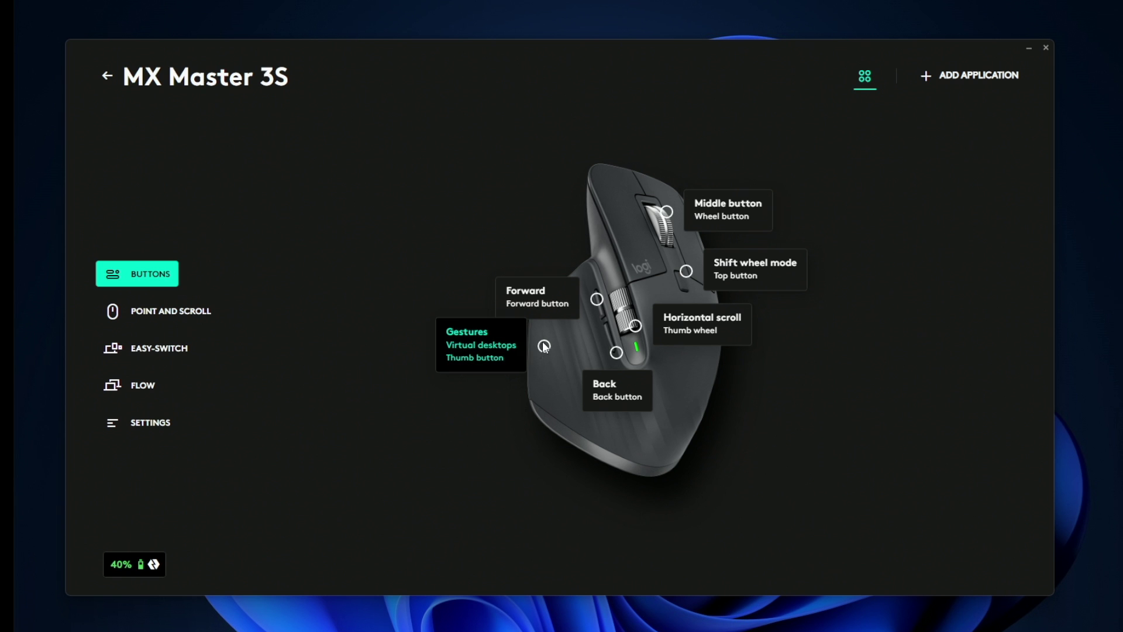
left_click(940, 77)
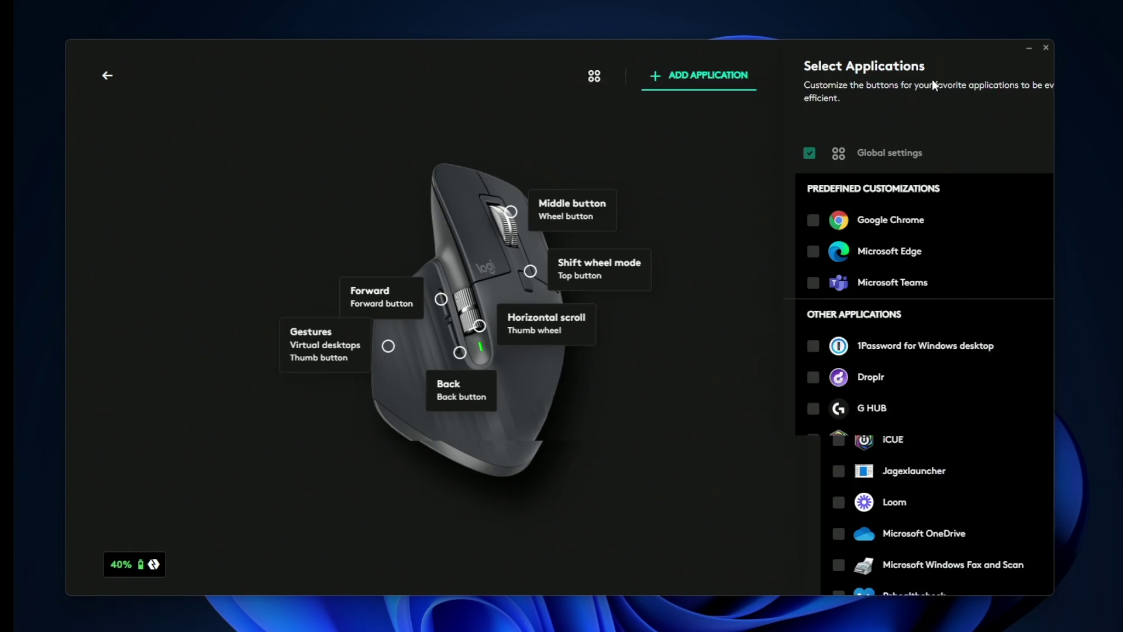
left_click(837, 221)
left_click(934, 530)
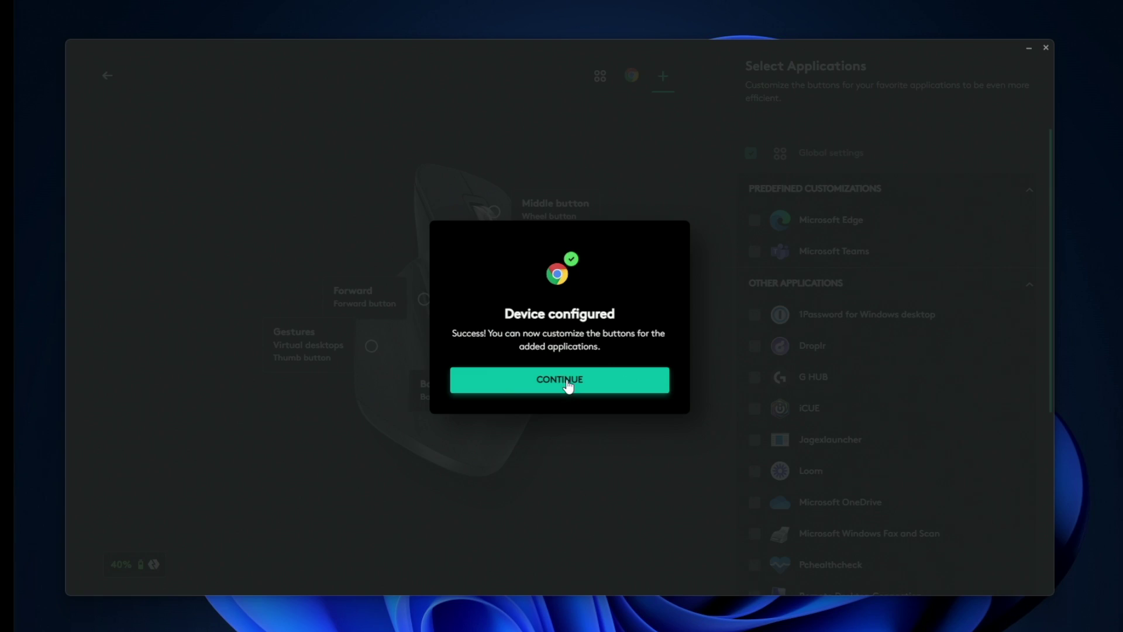
left_click(569, 381)
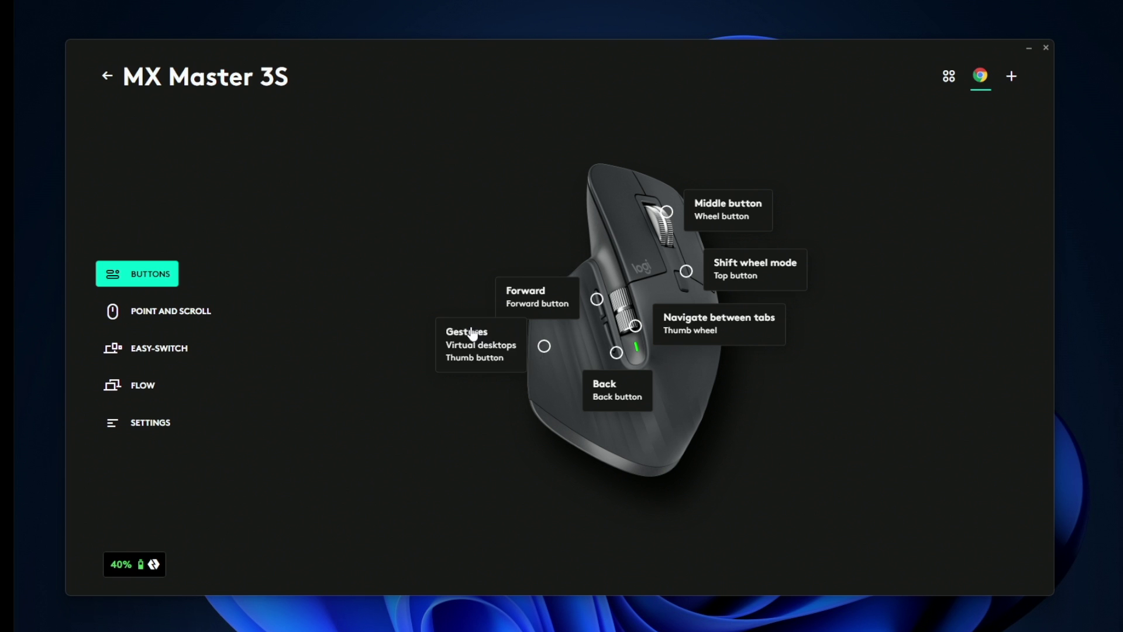
left_click(983, 77)
left_click(949, 78)
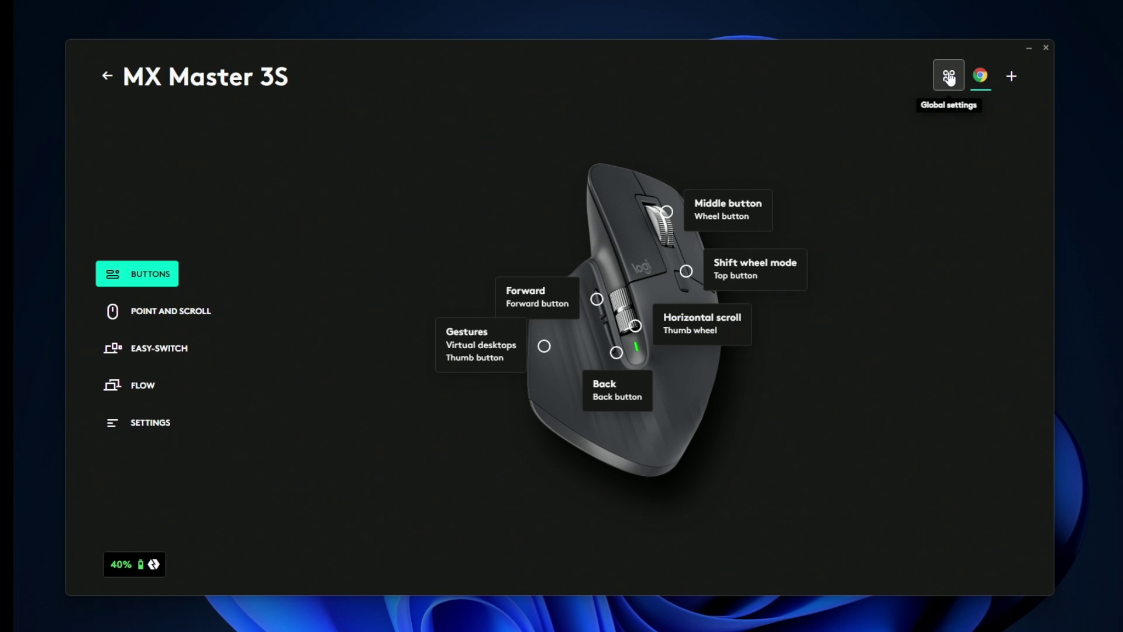
- Look through the list of other applications to customize, then close it without adding any
left_click(1012, 76)
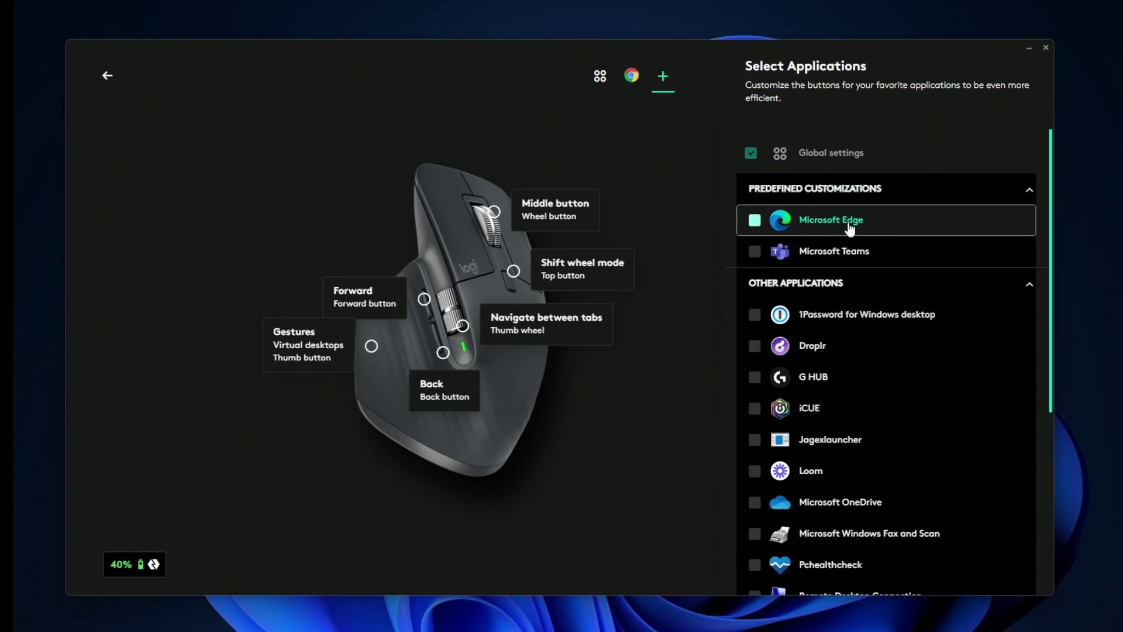
scroll(878, 367, "down", 5)
scroll(869, 367, "down", 2)
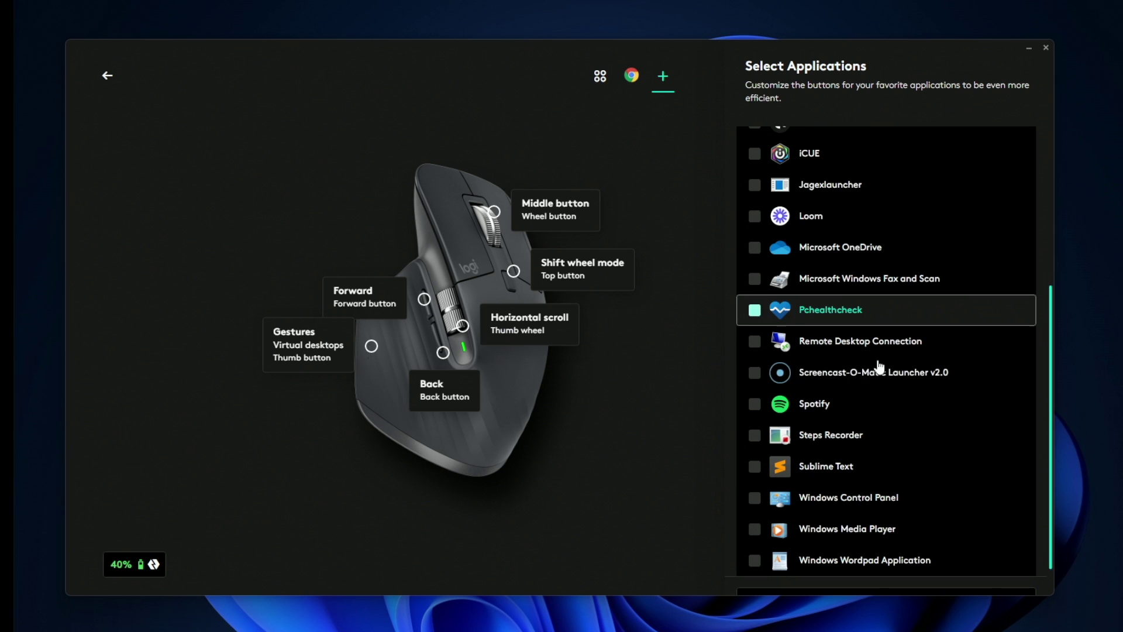
scroll(865, 393, "up", 6)
key("Escape")
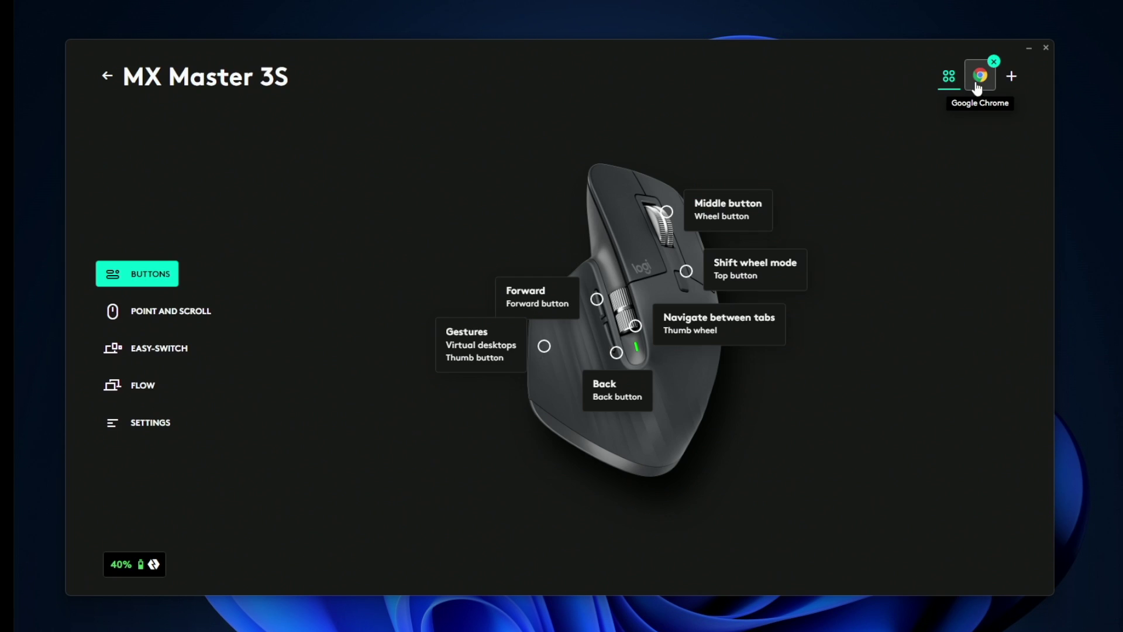
- Map the Chrome profile's thumb gesture button to the custom keyboard shortcut Ctrl+Shift+T
left_click(509, 333)
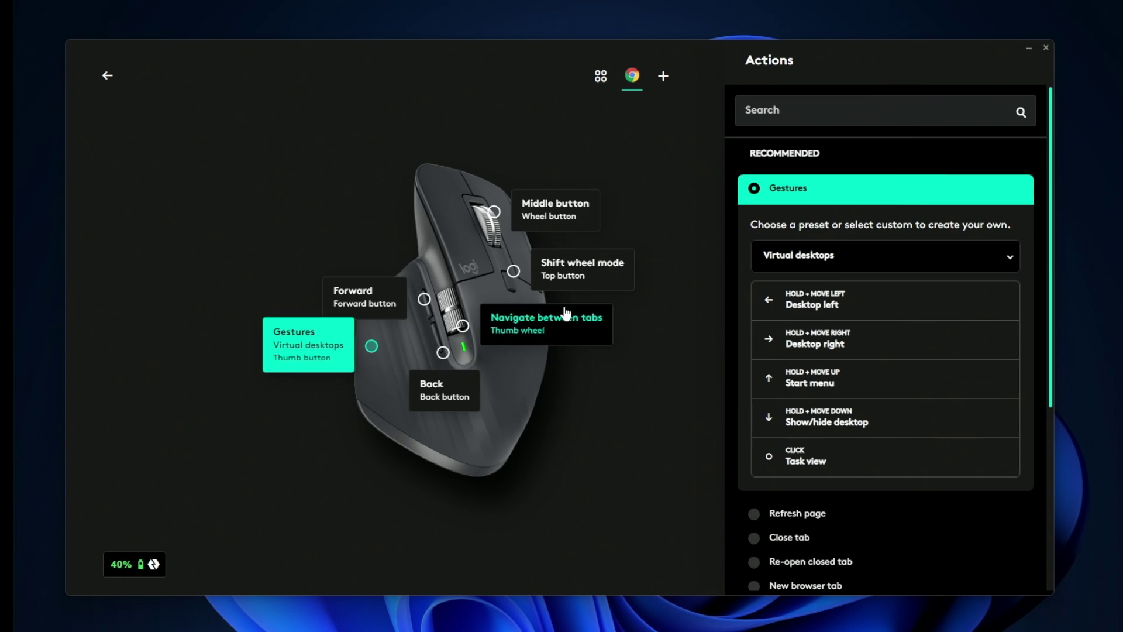
scroll(861, 412, "down", 2)
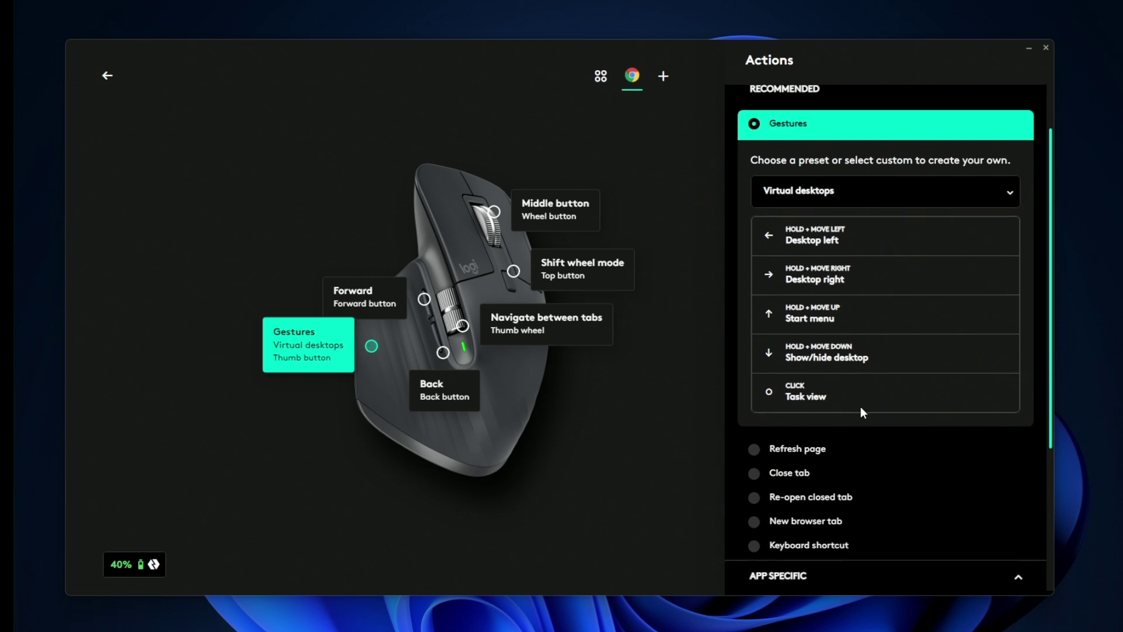
left_click(831, 453)
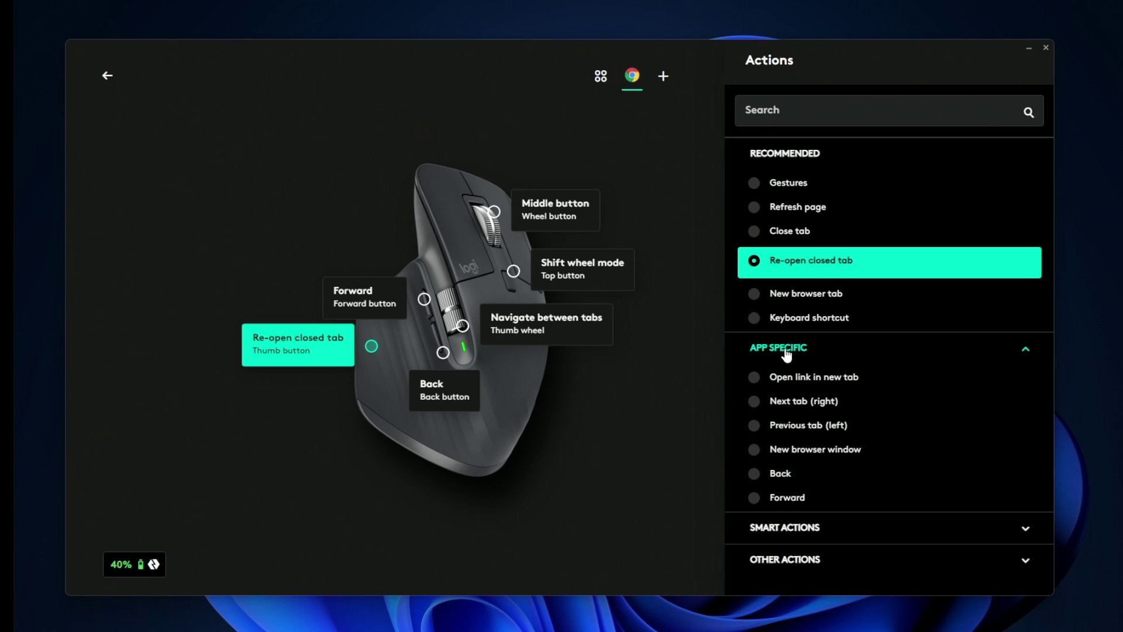
left_click(811, 448)
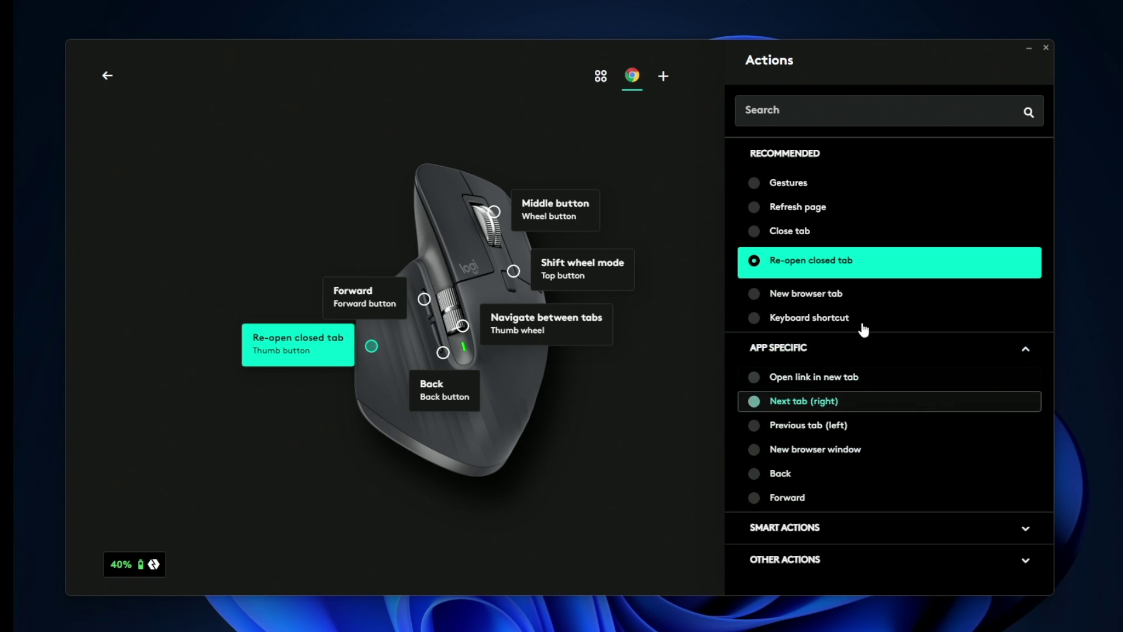
left_click(807, 323)
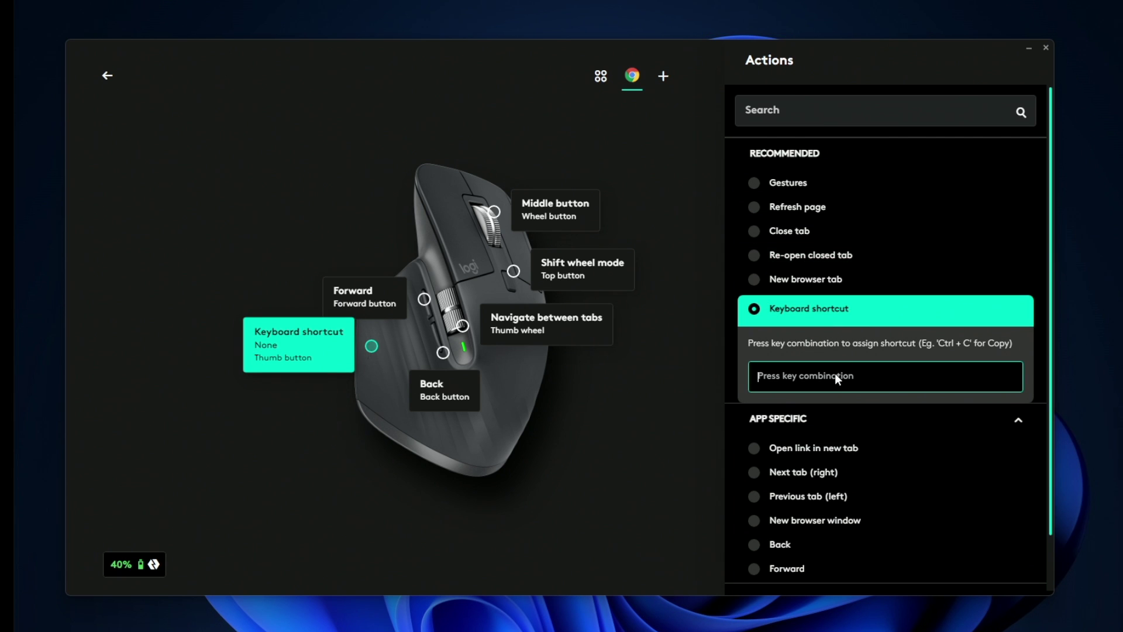
key("ctrl")
key("ctrl+shift+t")
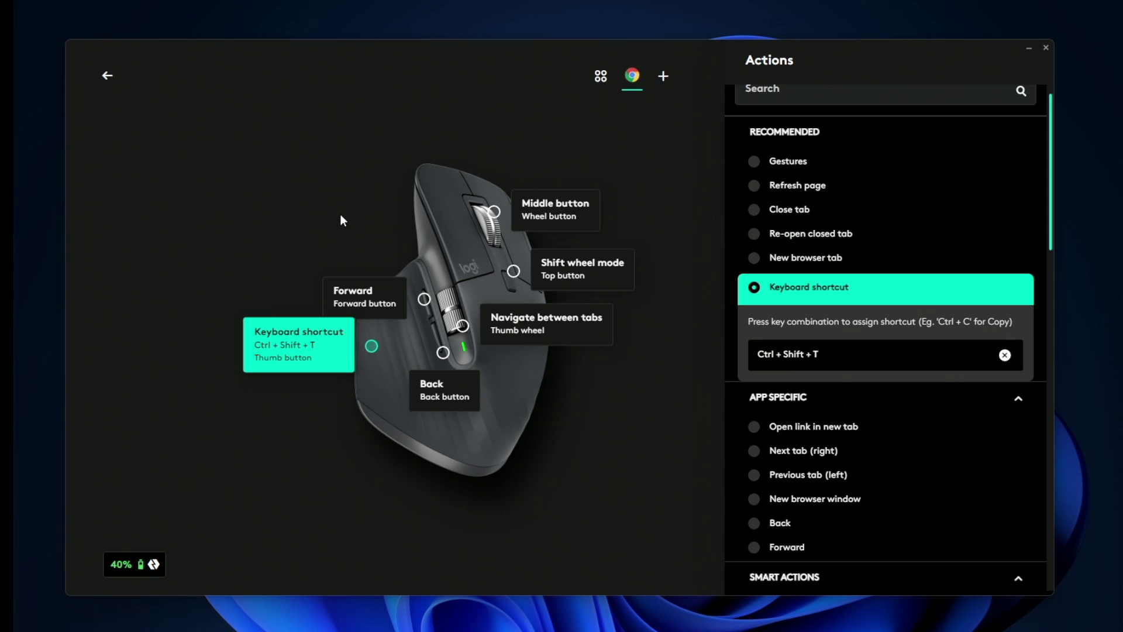
left_click(339, 214)
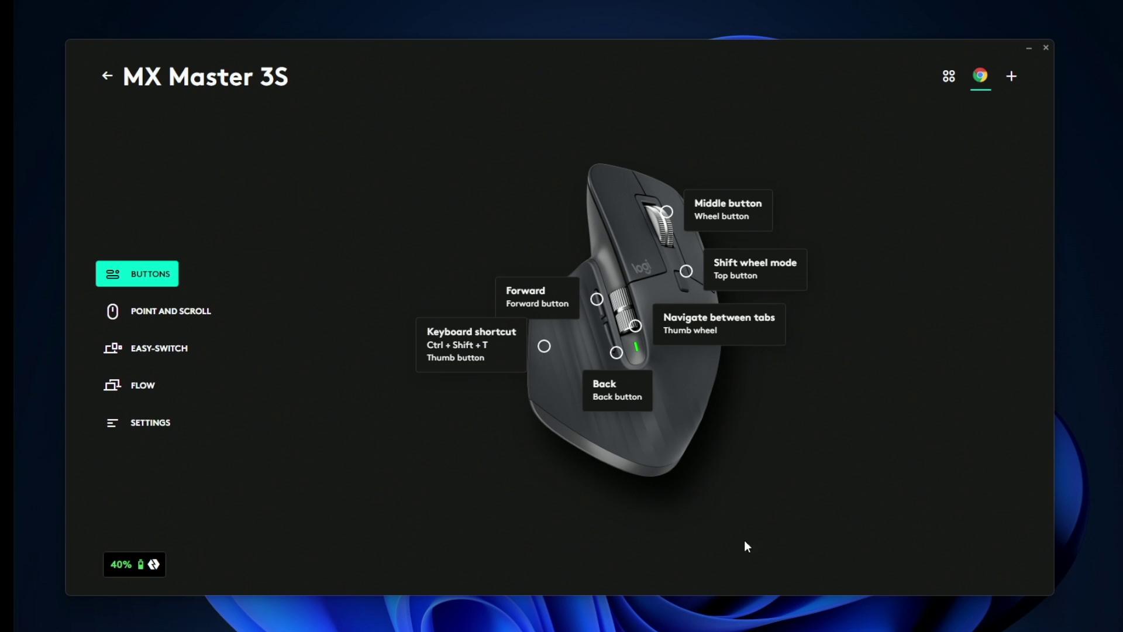
- Reopen the closed Logitech store tab with Ctrl+Shift+T, then open a new Chrome tab
key("ctrl+shift+t")
scroll(296, 419, "down", 4)
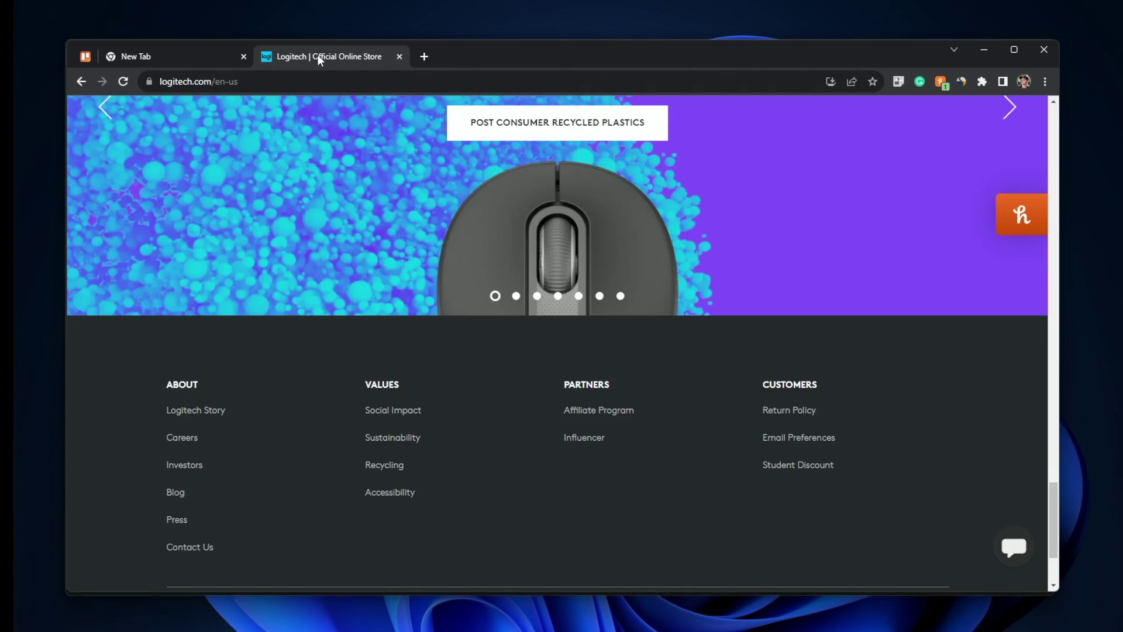
left_click(424, 57)
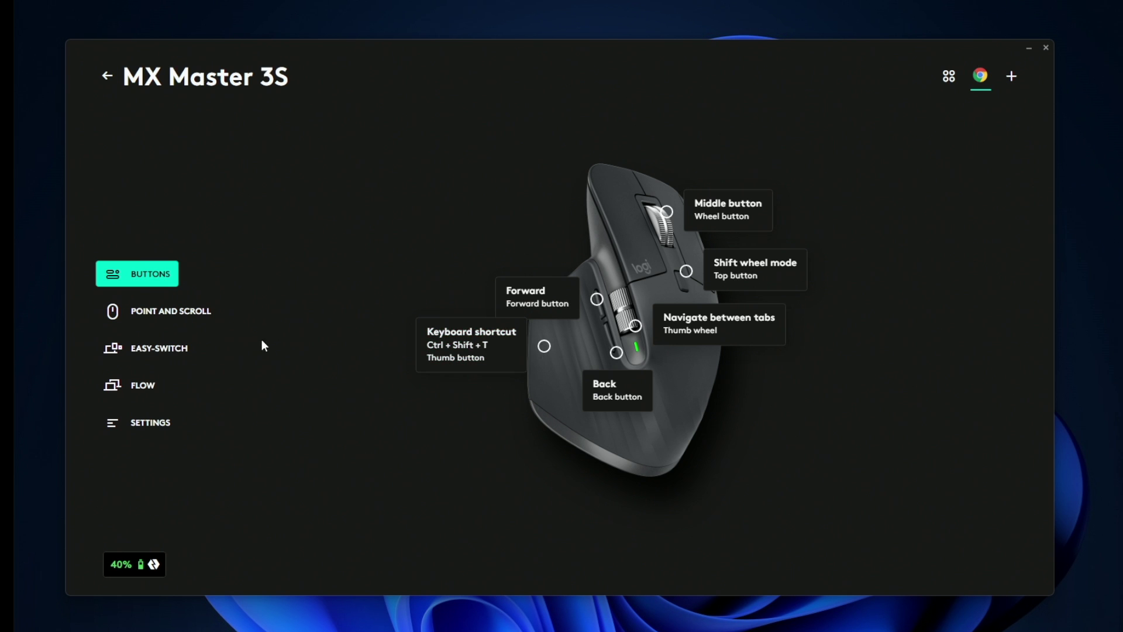
- In the Scroll wheel settings, toggle SmartShift off and back on, then set sensitivity to about 80%
left_click(176, 312)
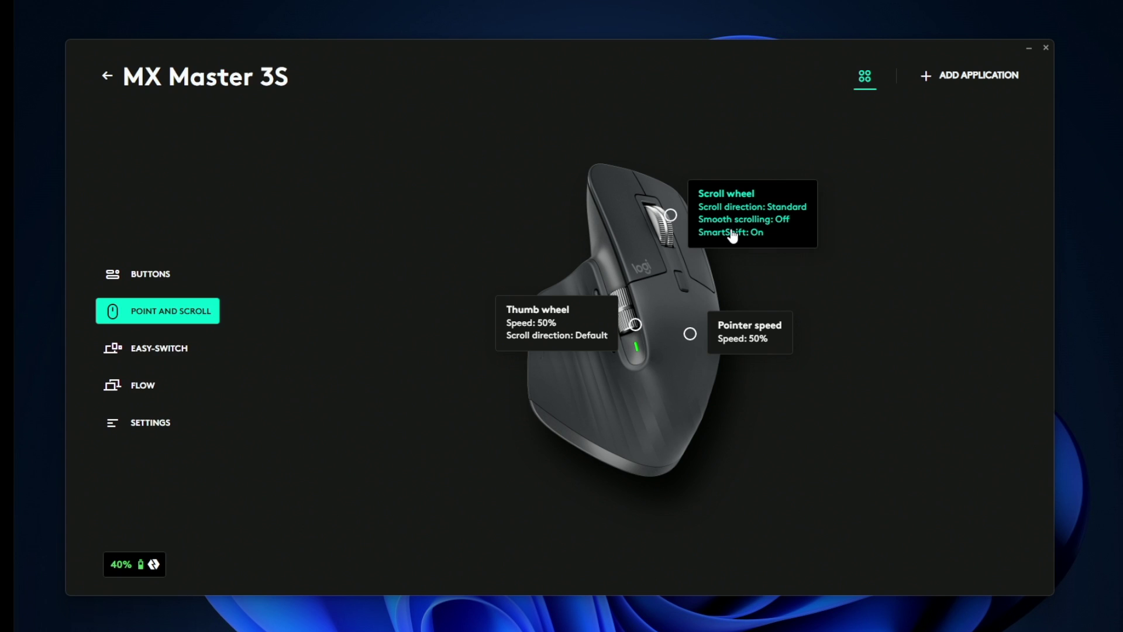
left_click(733, 235)
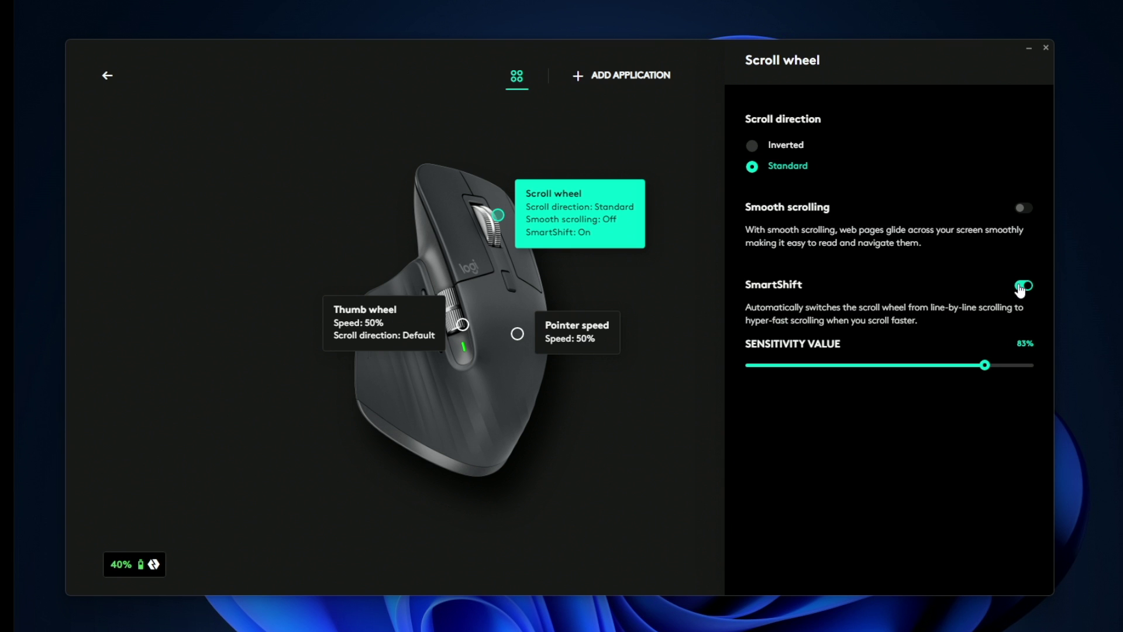
left_click(1023, 286)
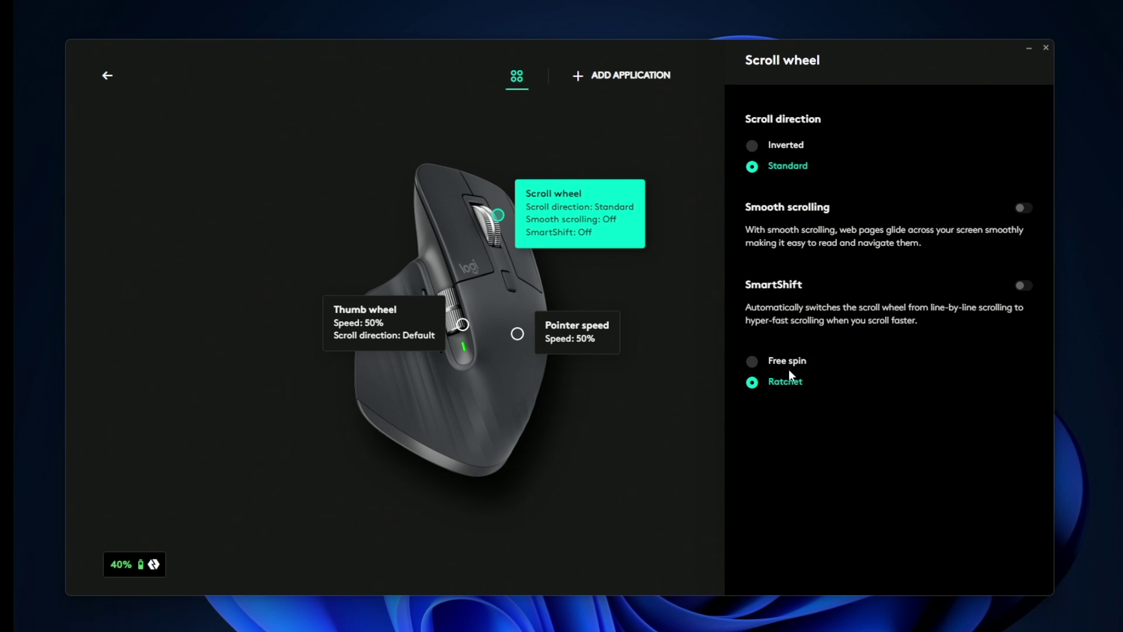
left_click(1022, 287)
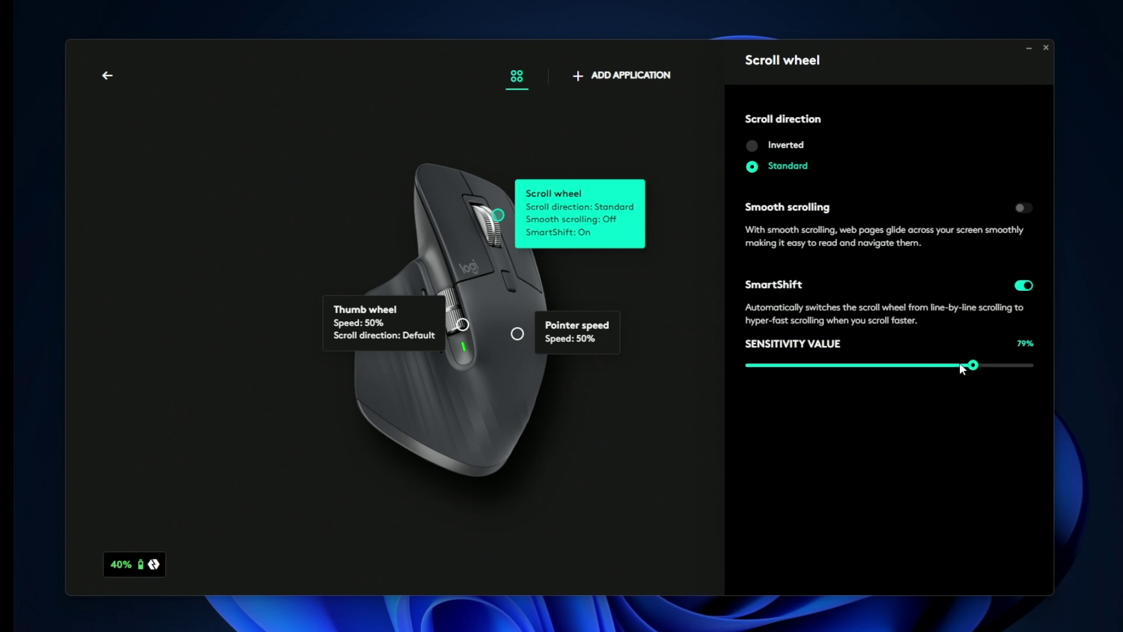
mouse_move(961, 364)
left_mouse_down()
mouse_move(905, 366)
mouse_move(975, 364)
left_mouse_up()
- Confirm pointer speed and thumb wheel speed are both at 50%, then close the side panel
left_click(586, 340)
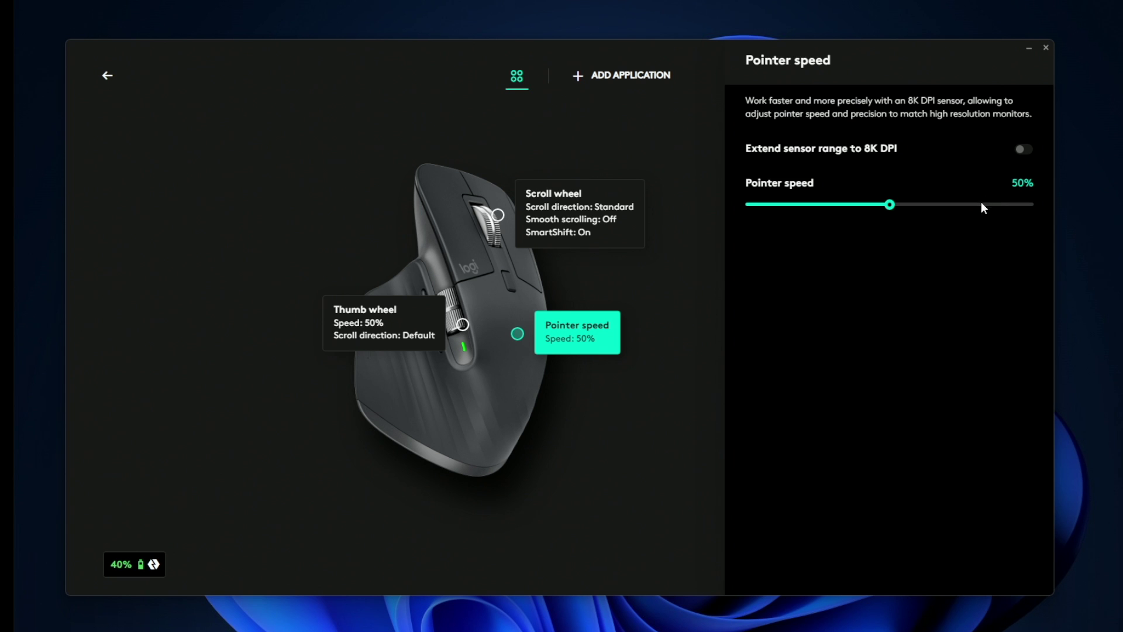
left_click(398, 330)
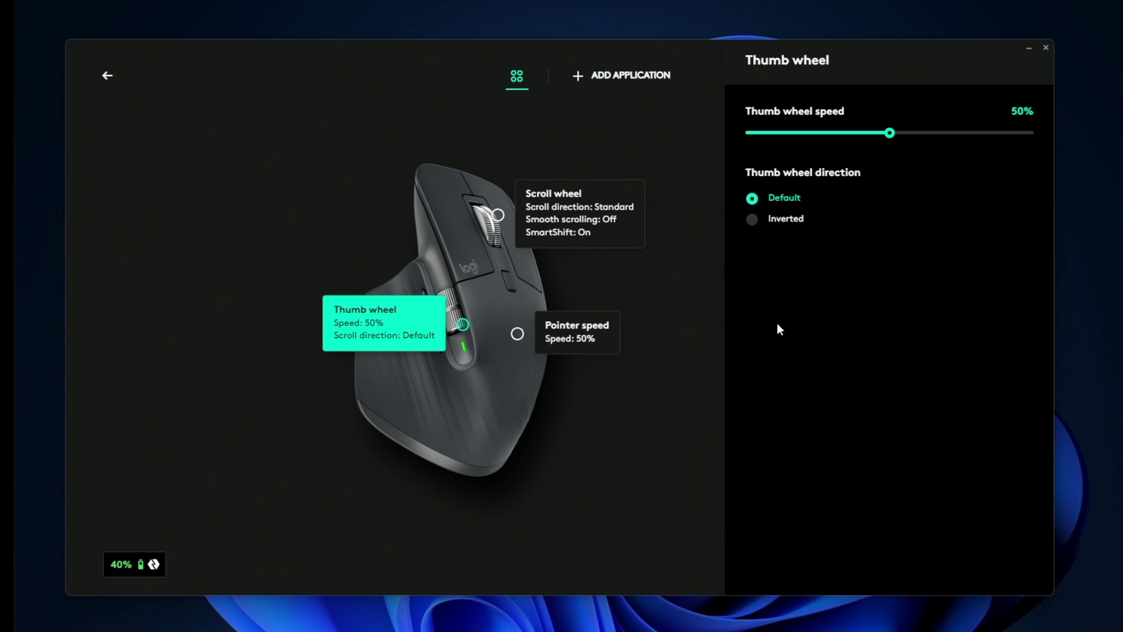
left_click(110, 82)
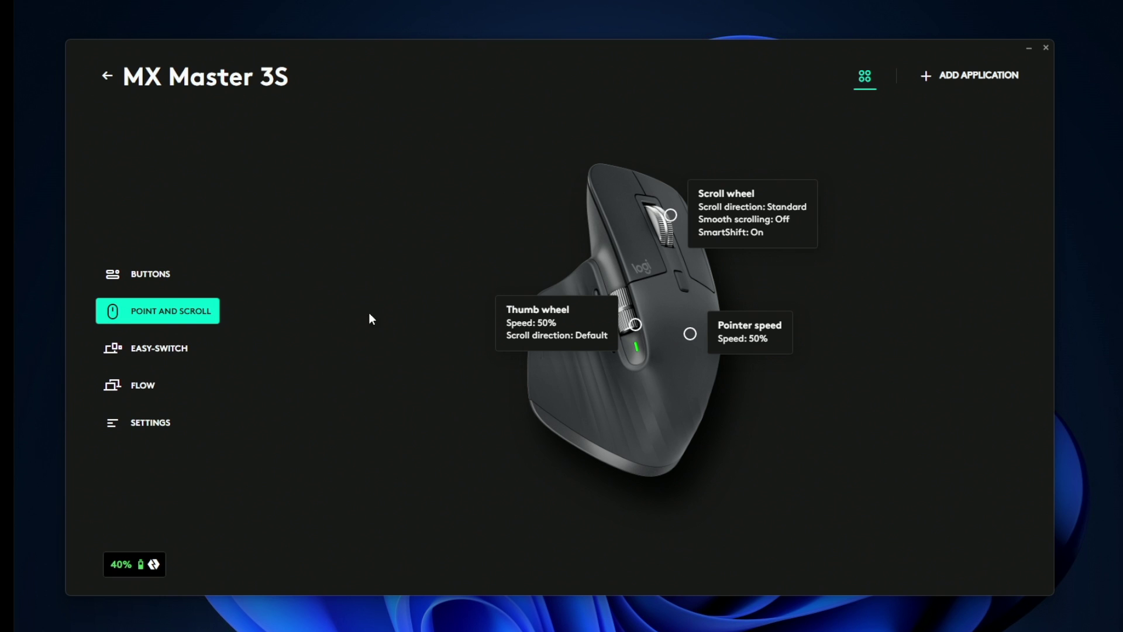
- Review the Easy-Switch paired computers, then open the Welcome to Logi Flow page
left_click(170, 349)
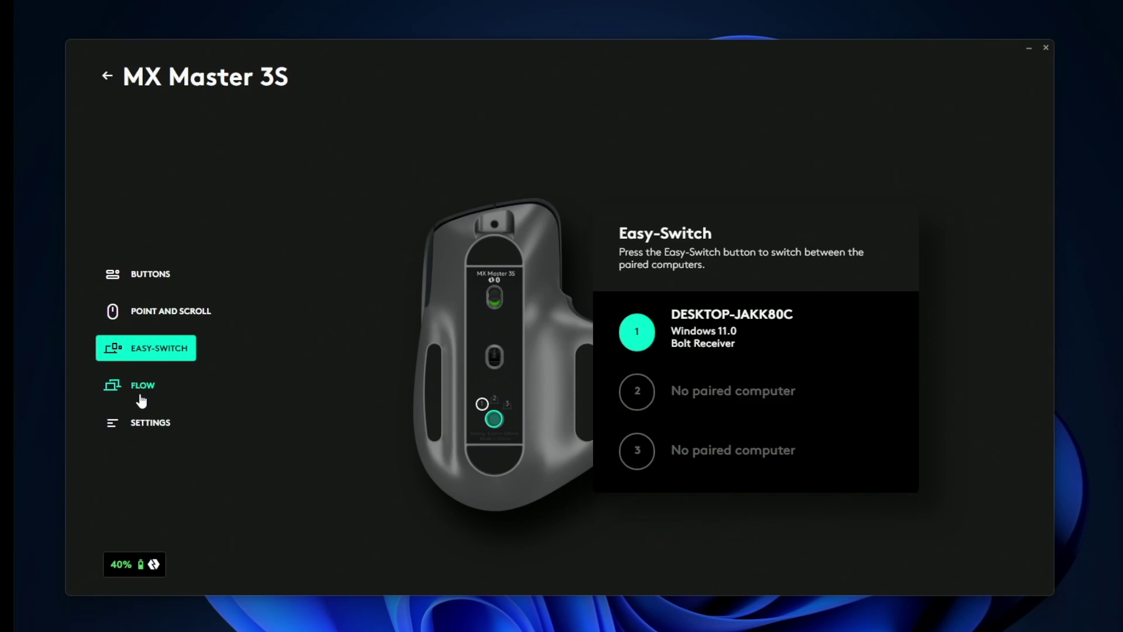
left_click(141, 387)
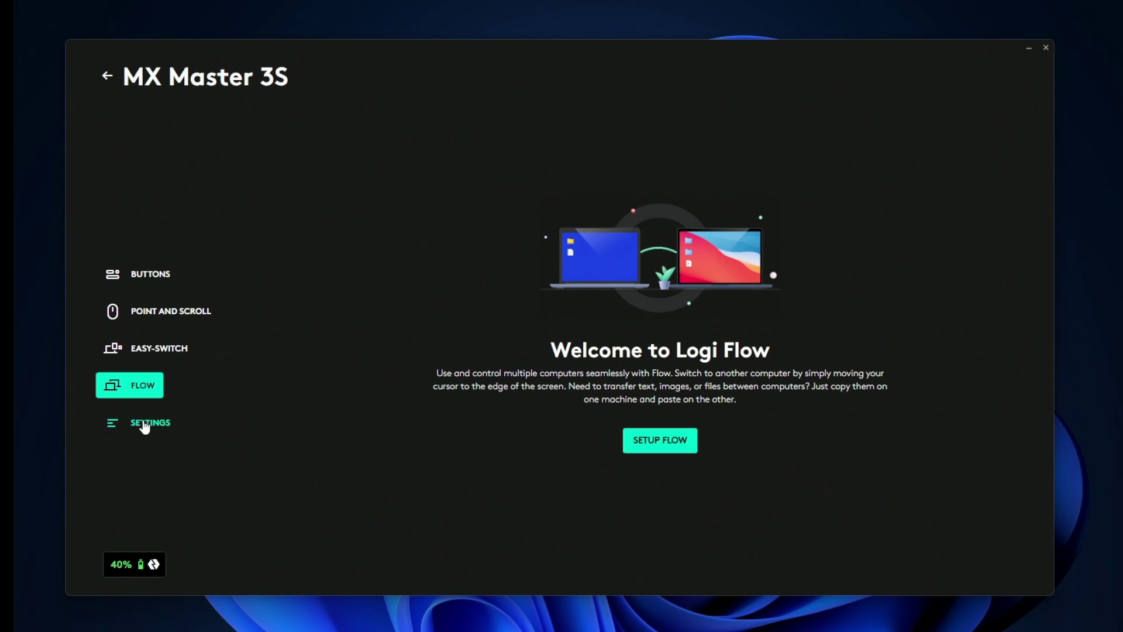
- Switch on Swap left/right buttons in the MX Master 3S Settings page
left_click(143, 429)
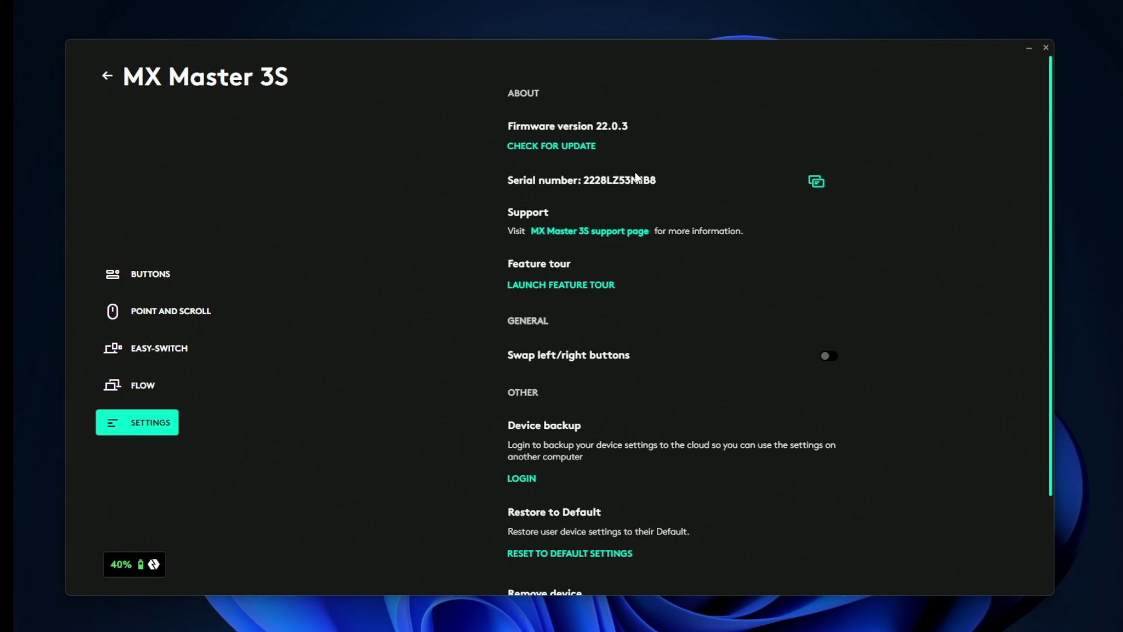
scroll(555, 193, "down", 1)
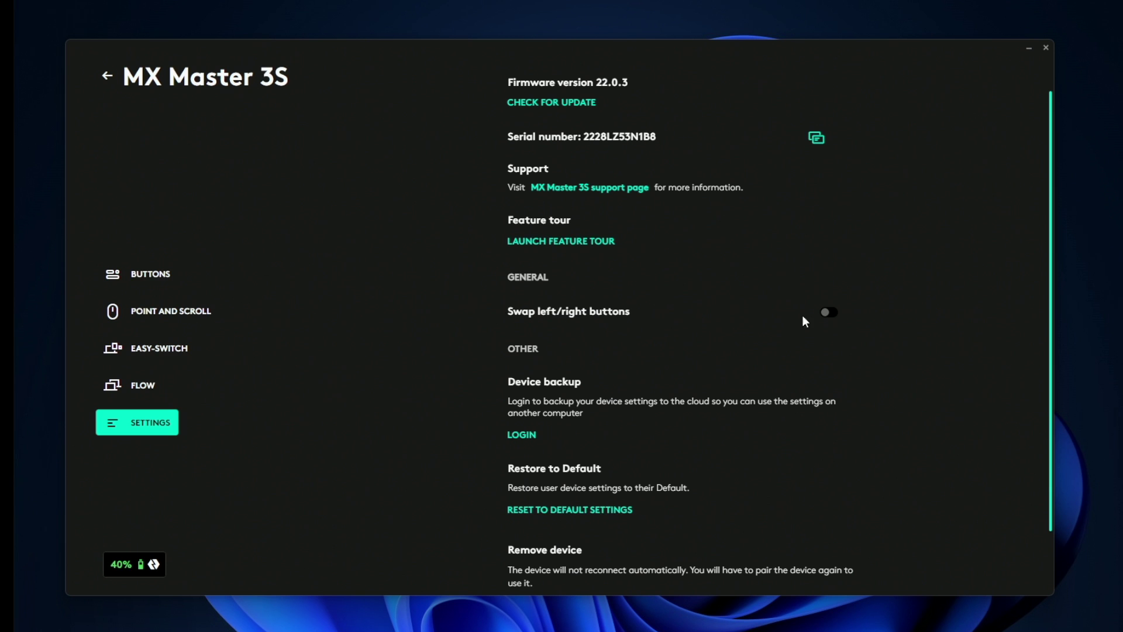
left_click(837, 315)
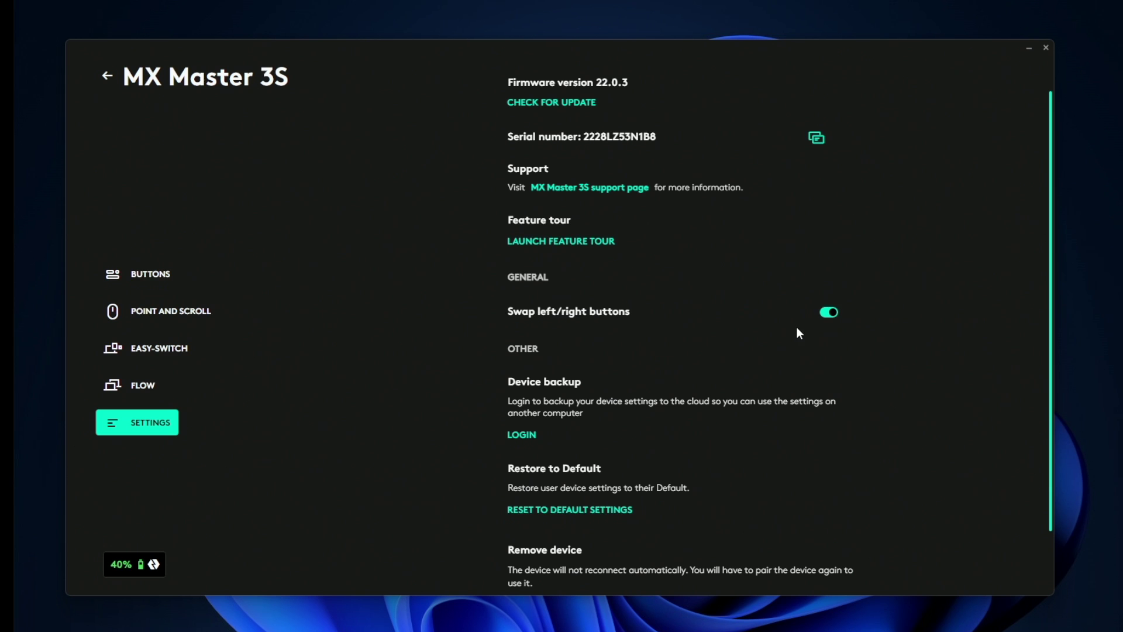